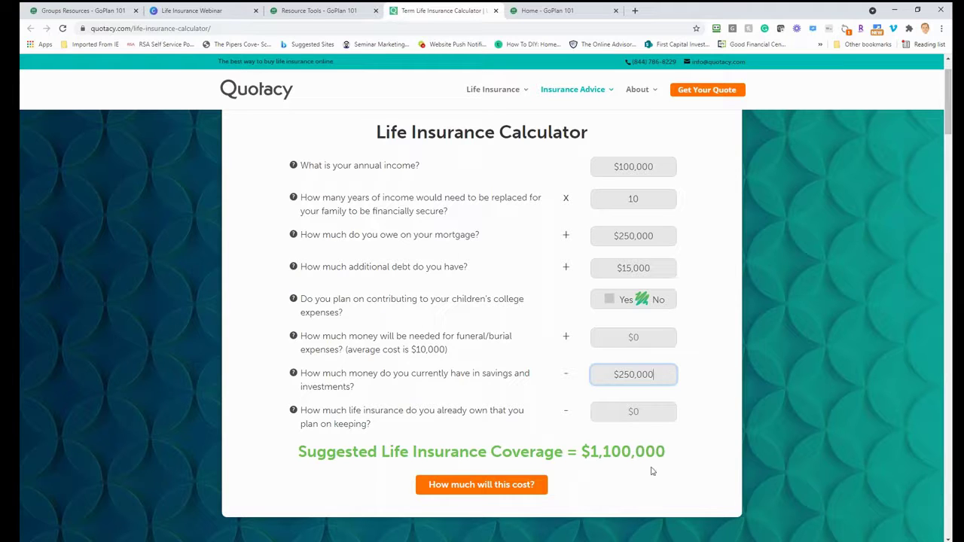
Enter $100,000 of existing life insurance, lowering the suggestion to $950,000, and request its cost.
click(638, 416)
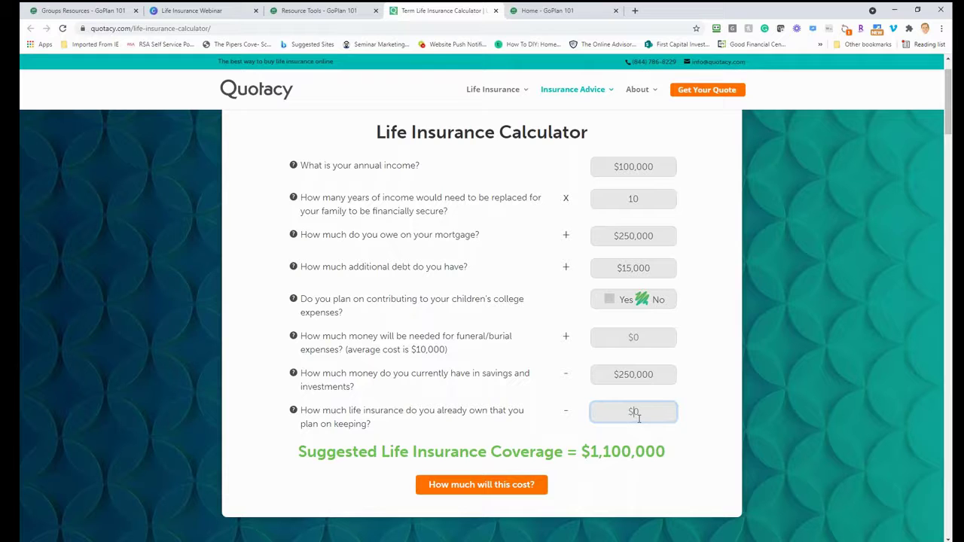
text(100,000)
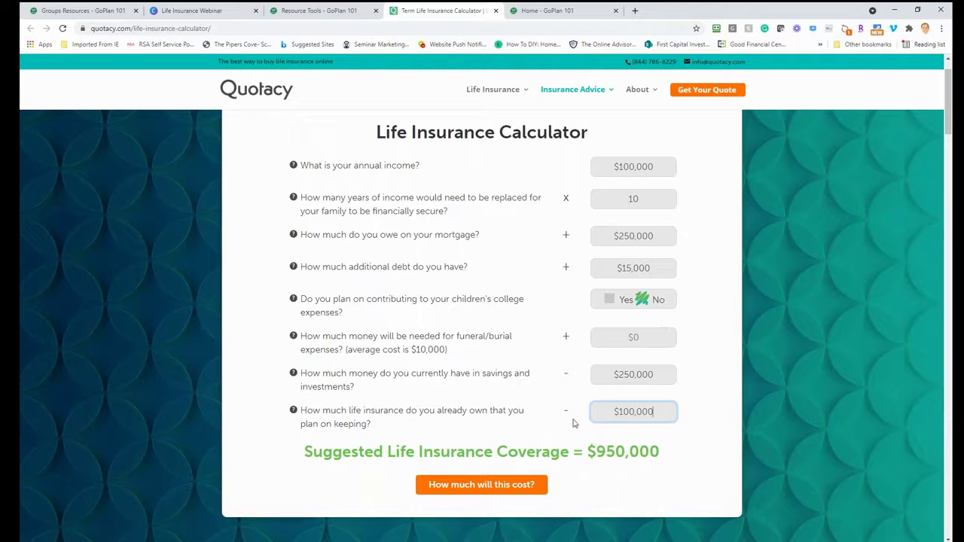
click(478, 489)
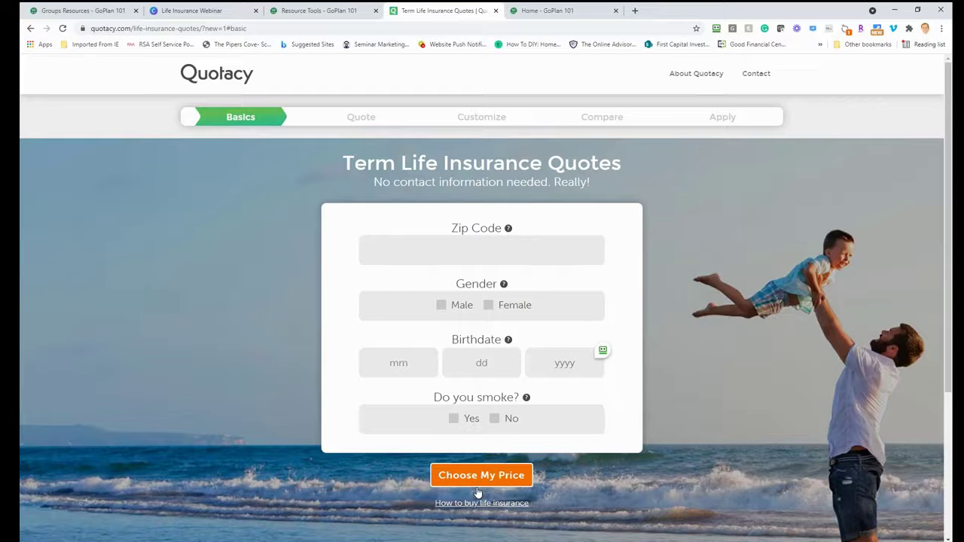
Fill in the zip code, male gender, the birthdate and non-smoker status, then submit the basics.
click(487, 257)
text(07739)
click(445, 310)
click(424, 370)
text(01)
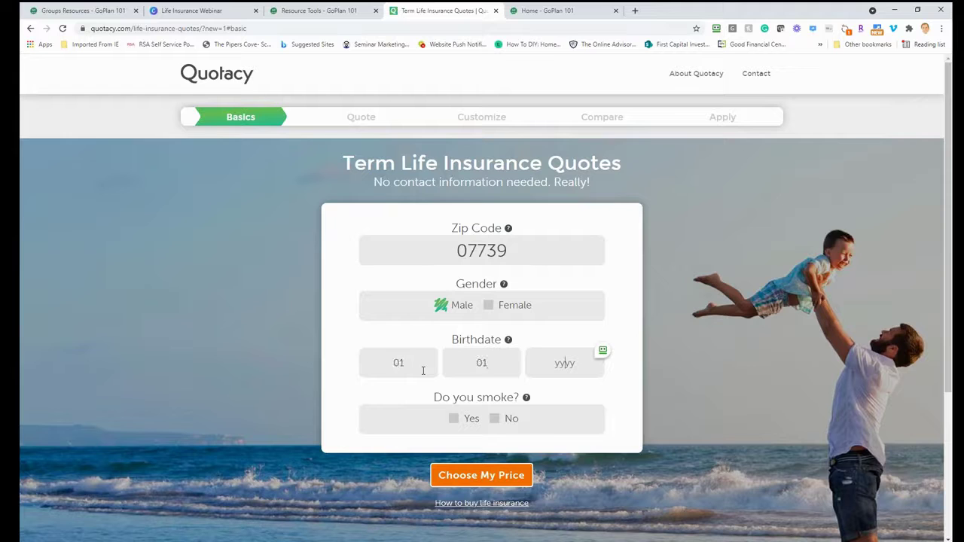
text(011965)
click(494, 419)
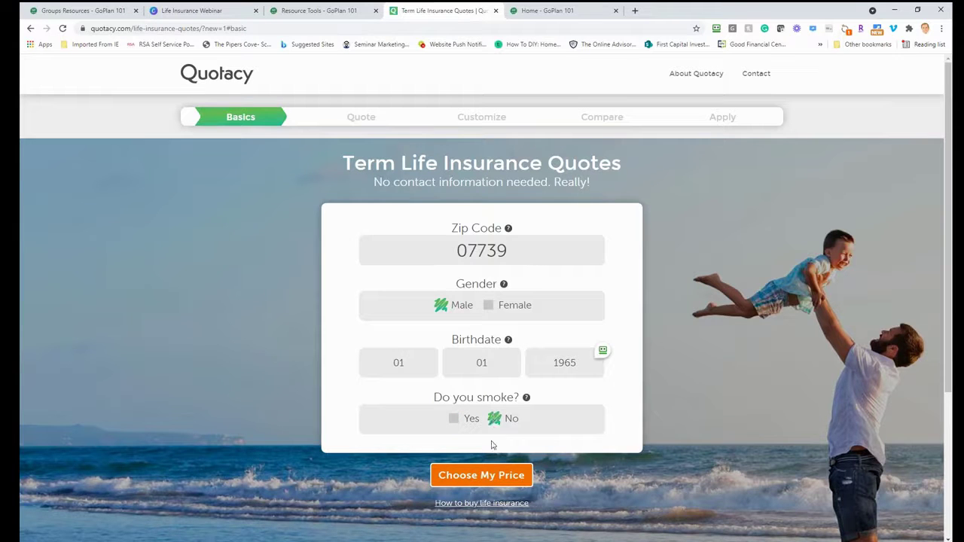
click(487, 479)
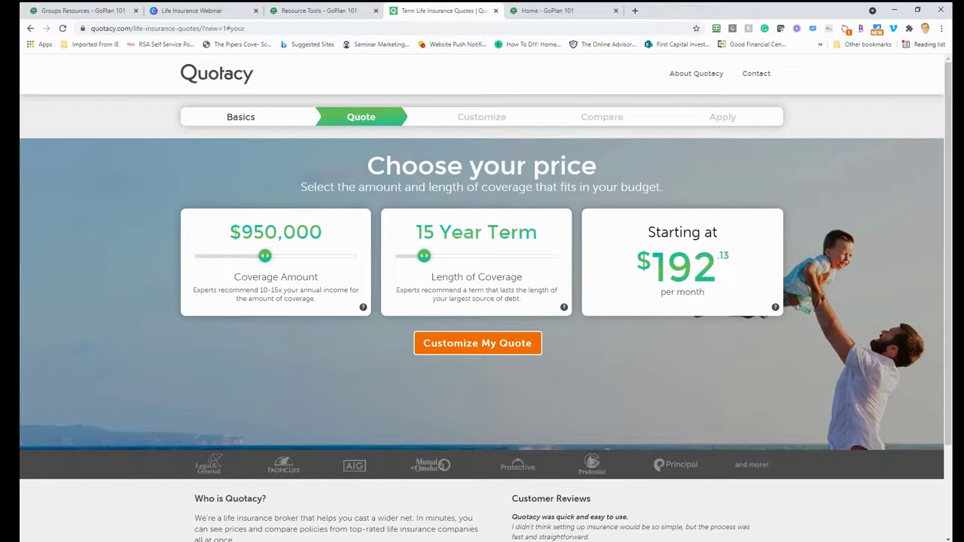
Set the quote to $1,000,000 coverage over a 20 Year Term and continue to customizing.
mouse_move(267, 252)
mouse_down()
mouse_move(278, 256)
mouse_move(264, 256)
mouse_up()
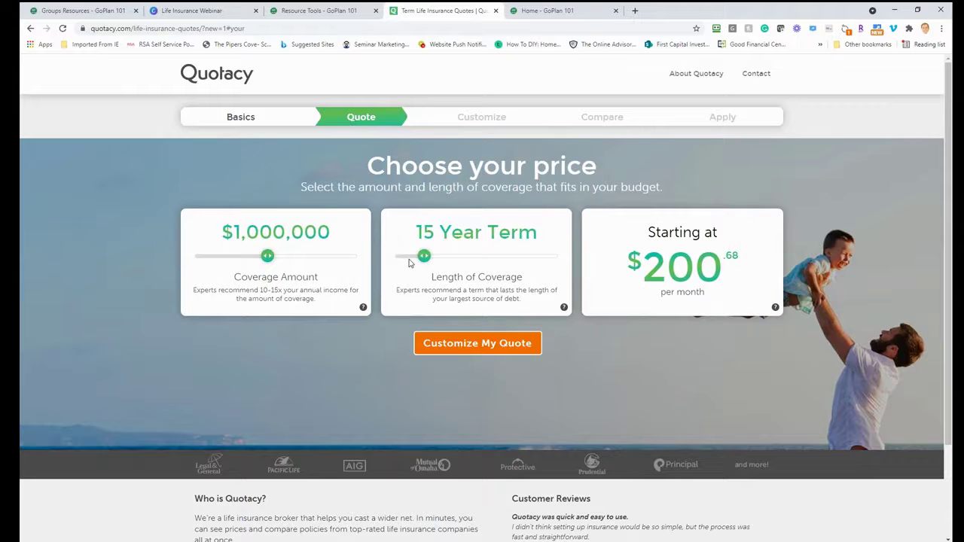
drag(425, 256, 437, 259)
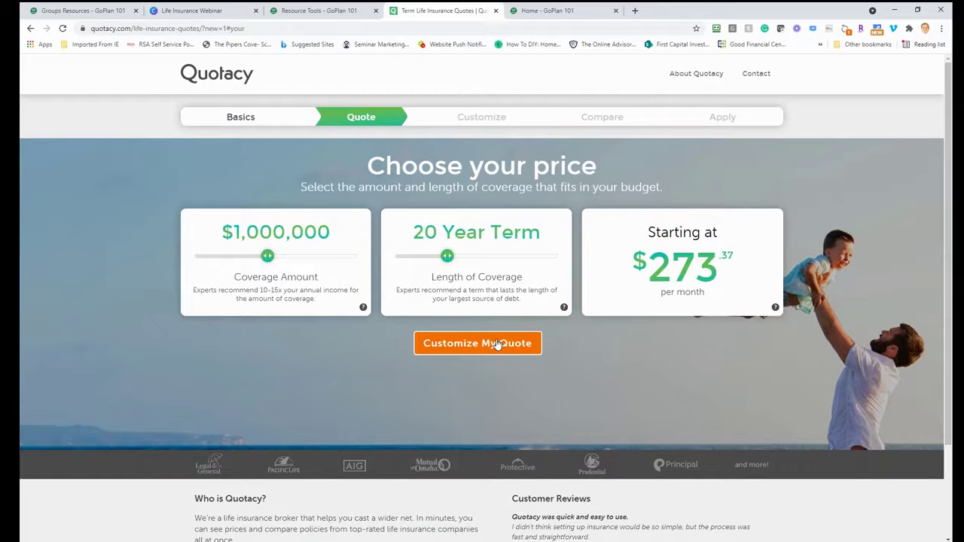
click(497, 344)
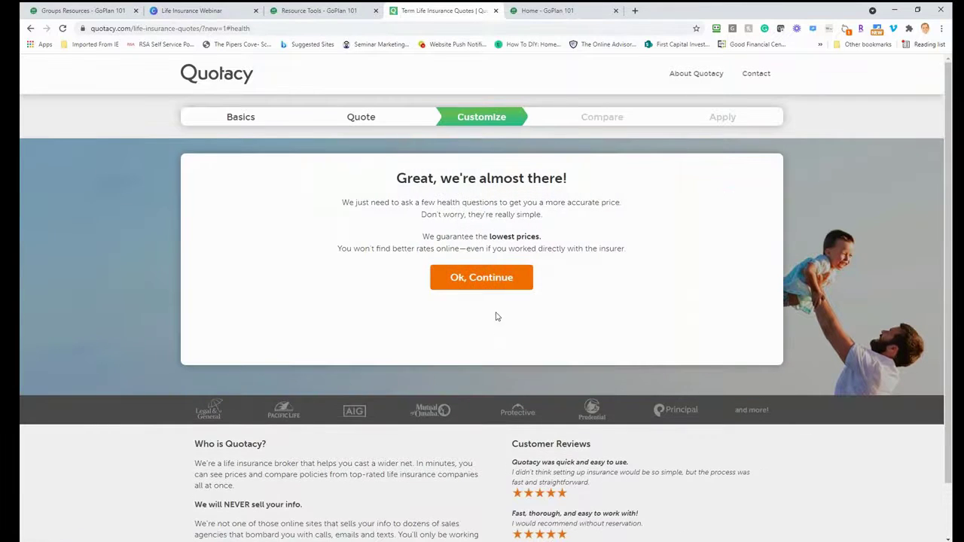
Answer the build and tobacco questions: height 5' 7", weight 190 lbs, never used tobacco.
click(495, 283)
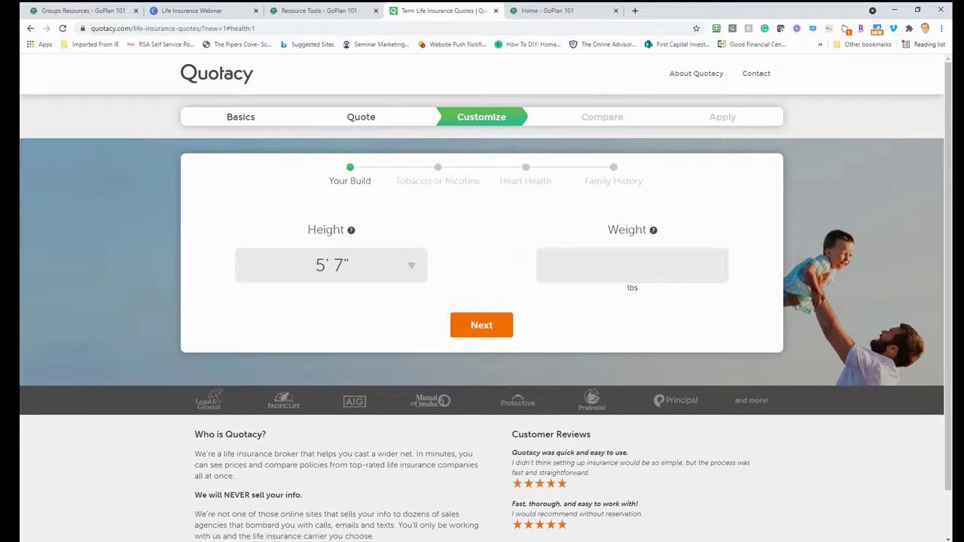
click(348, 268)
click(348, 269)
click(558, 259)
text(190)
click(473, 328)
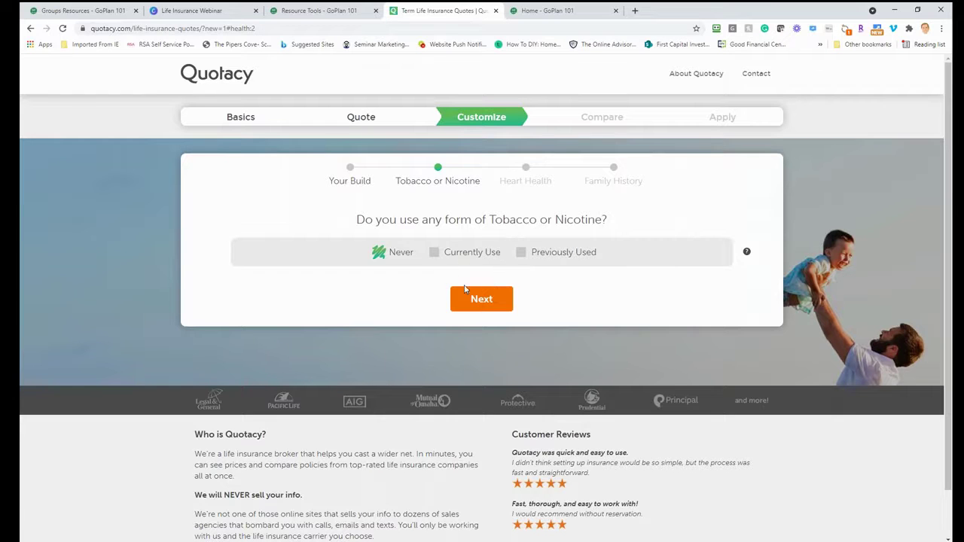
click(477, 299)
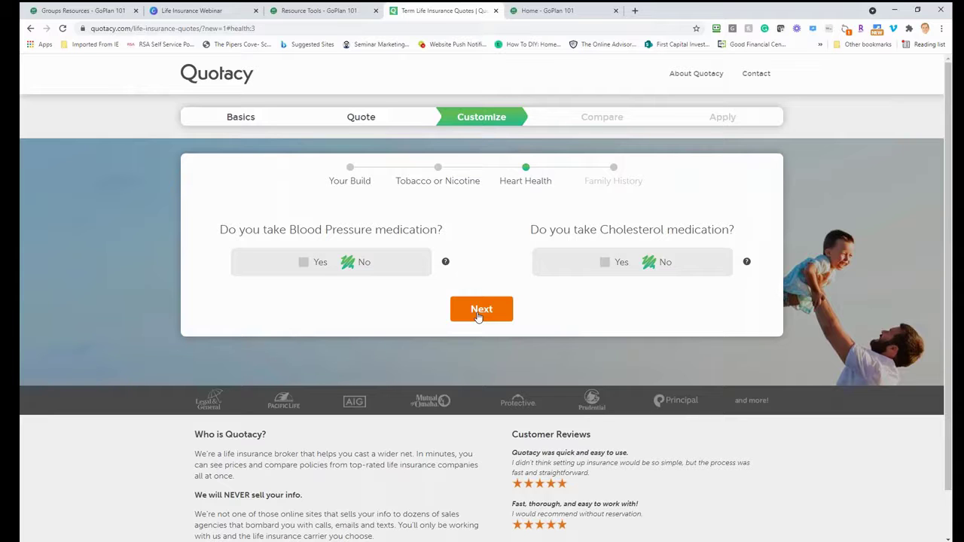
Submit the heart health answers and report Yes to a family history of illness.
click(477, 315)
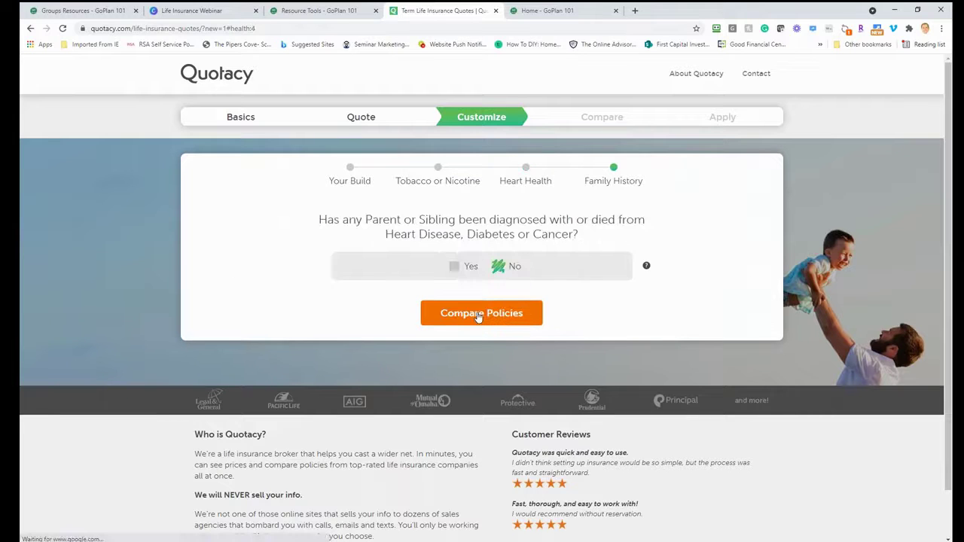
click(457, 269)
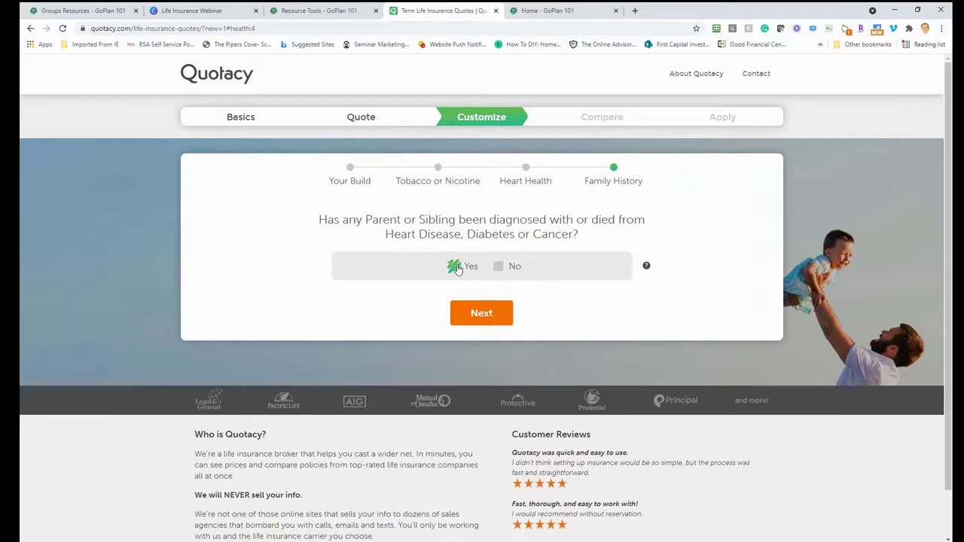
click(490, 314)
Save the mother's cancer with death at age 60-64, then view the matching policies.
click(393, 295)
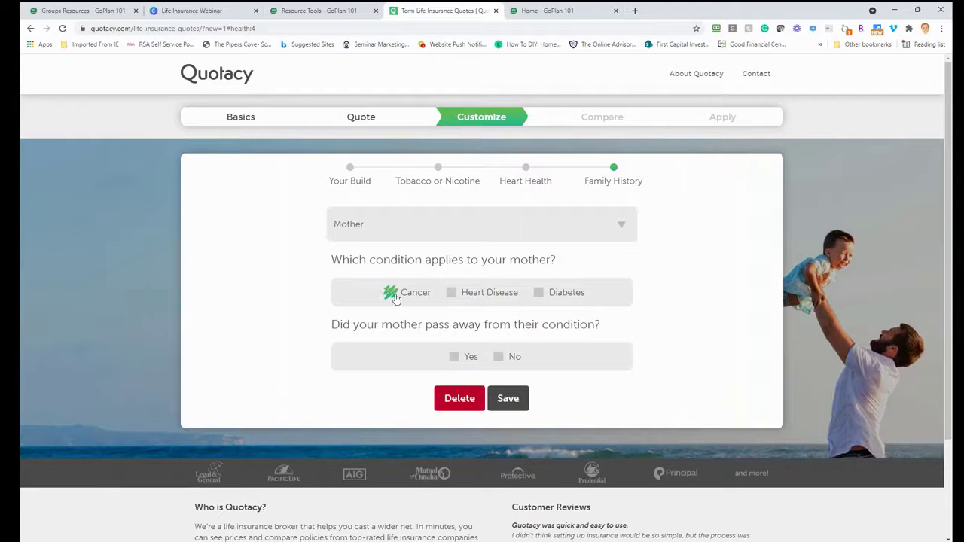
click(456, 357)
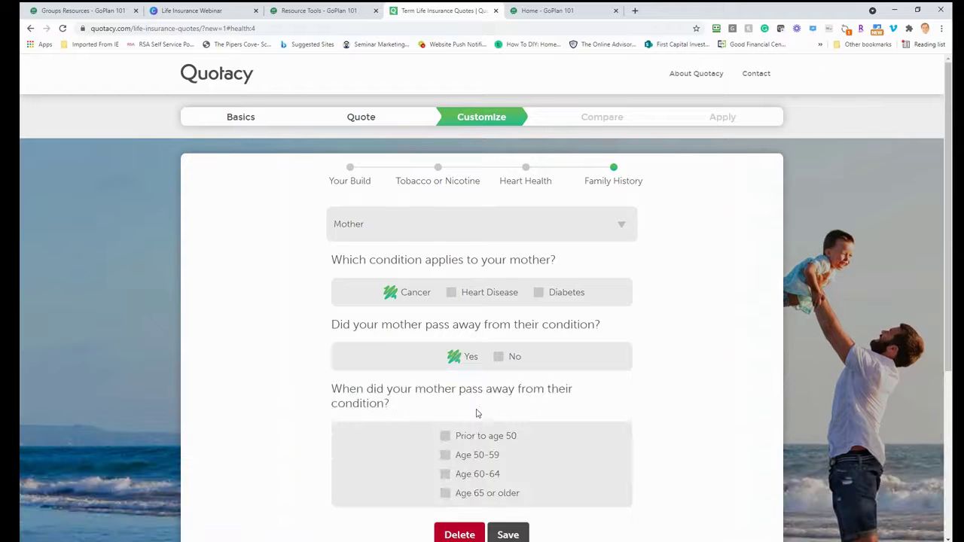
click(467, 478)
scroll(467, 478, down, 1)
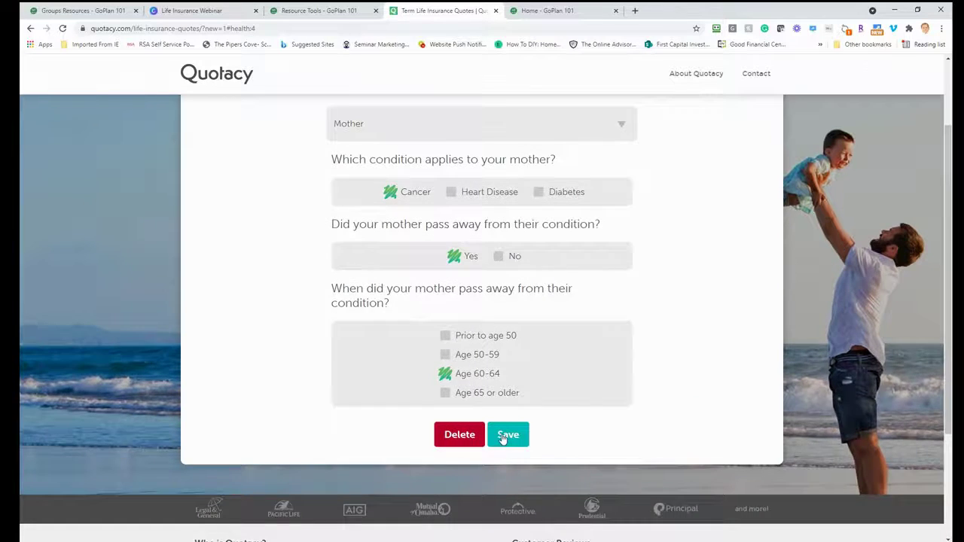
click(501, 439)
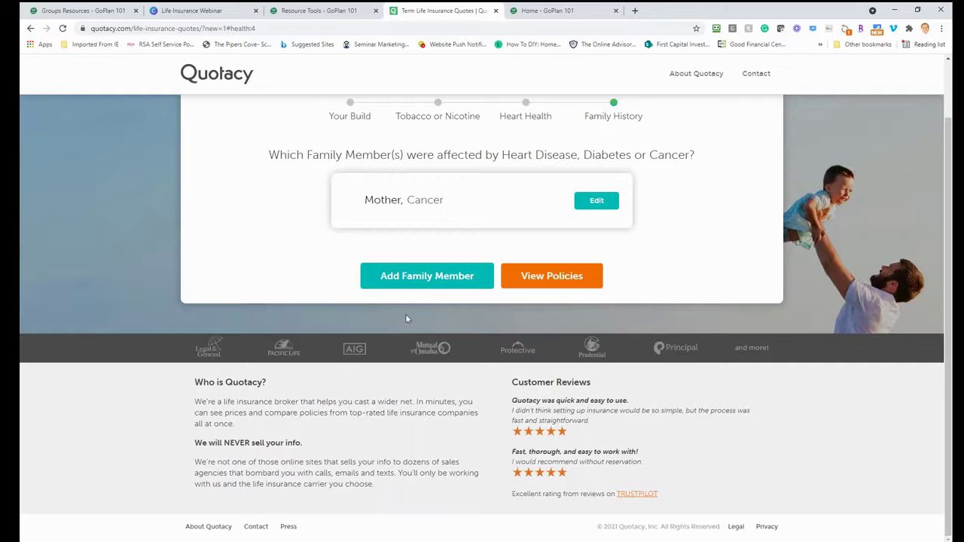
click(529, 278)
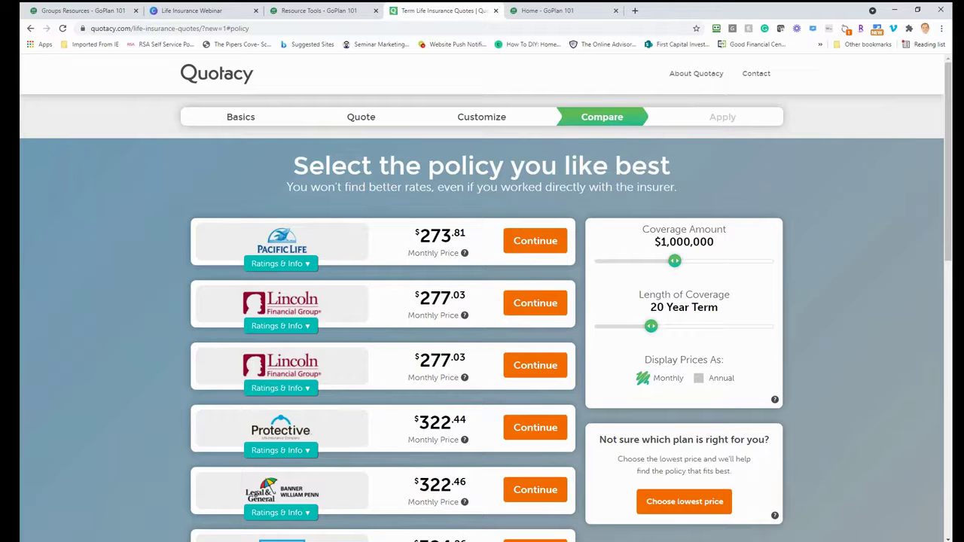
scroll(299, 304, down, 3)
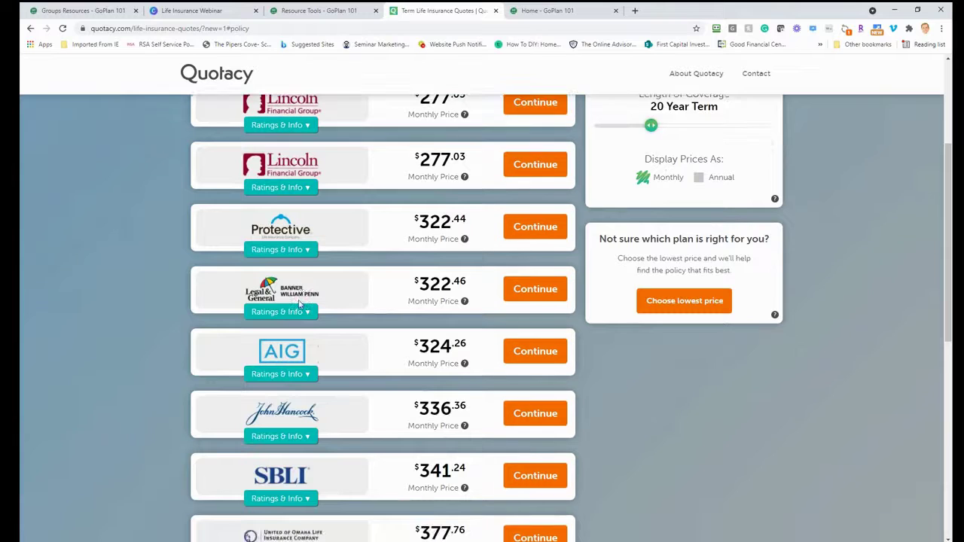
scroll(299, 304, up, 3)
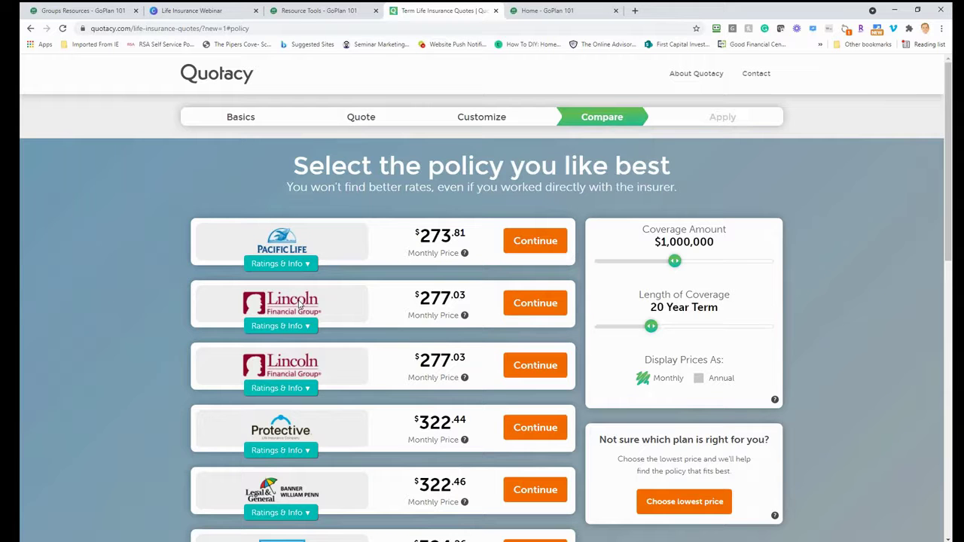
scroll(299, 304, down, 4)
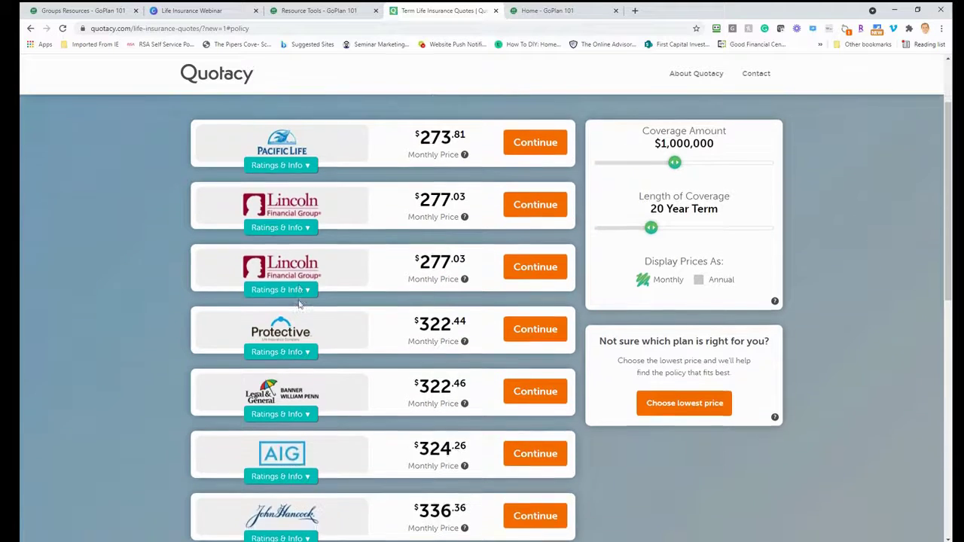
scroll(300, 304, down, 2)
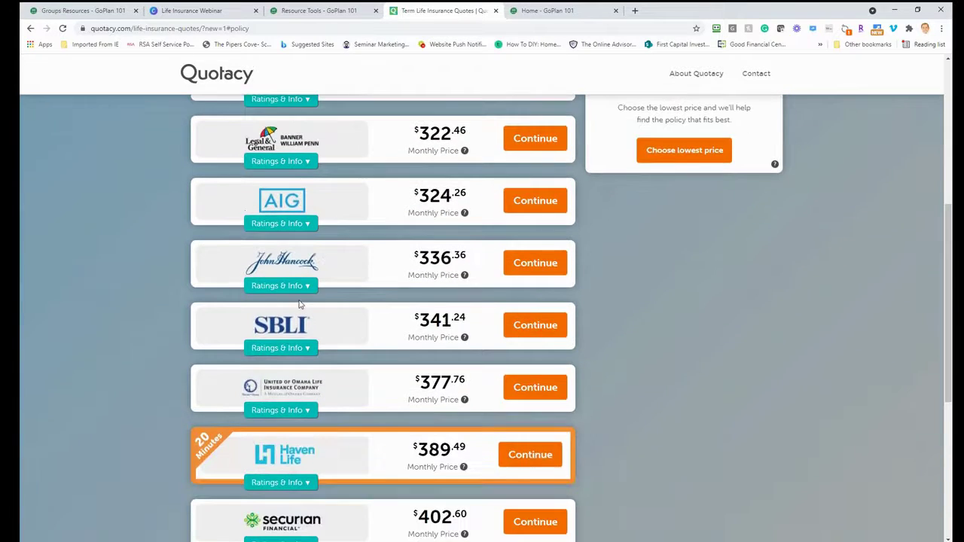
scroll(299, 304, down, 4)
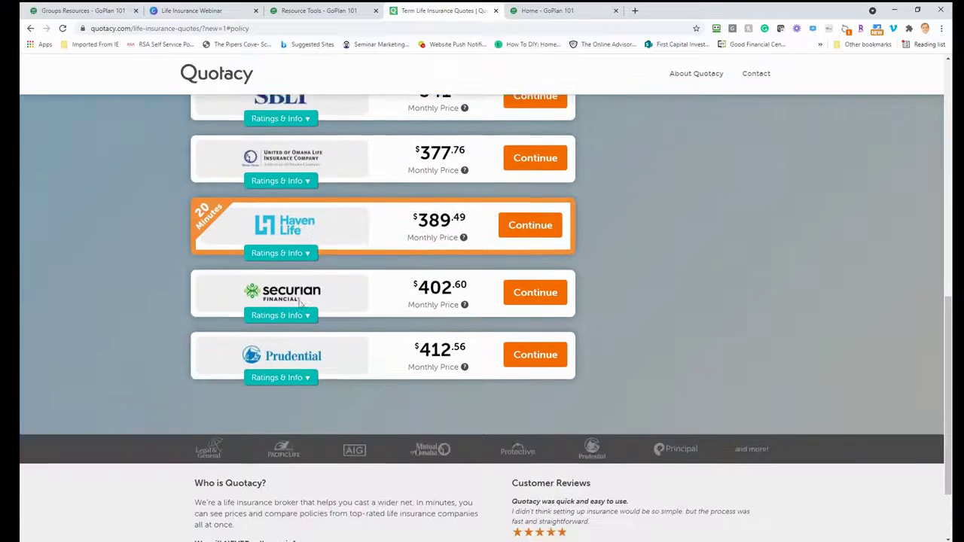
scroll(360, 362, up, 10)
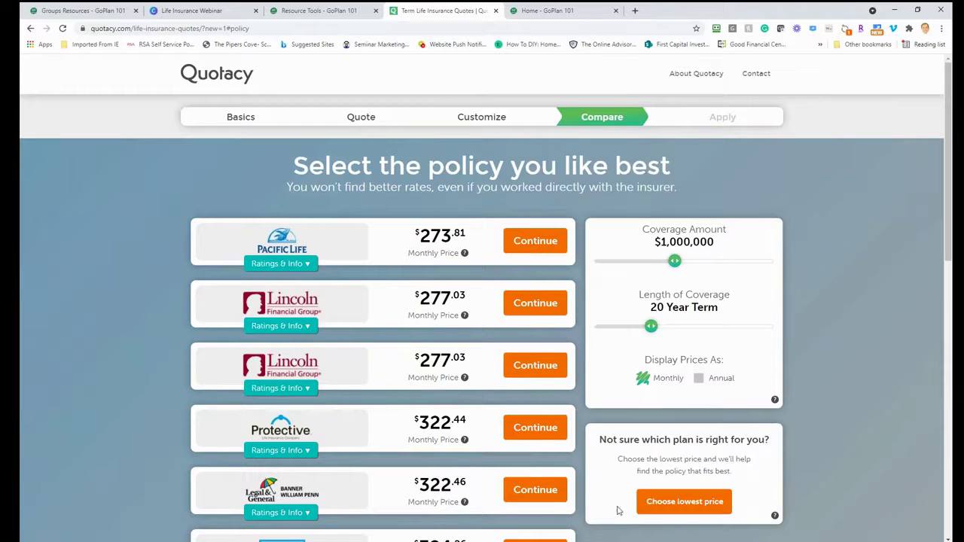
Choose the lowest-priced Pacific Life policy at $273.81 and start its application.
click(669, 499)
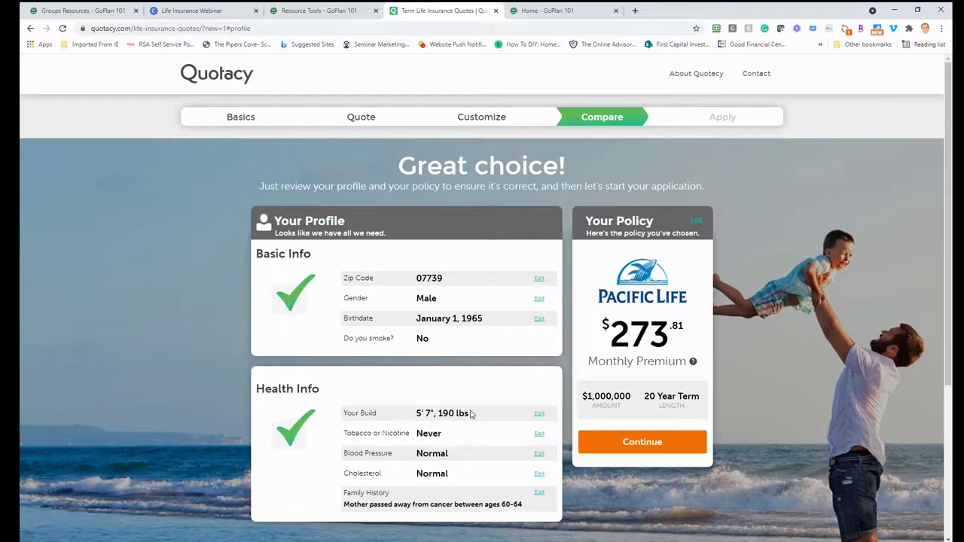
click(660, 441)
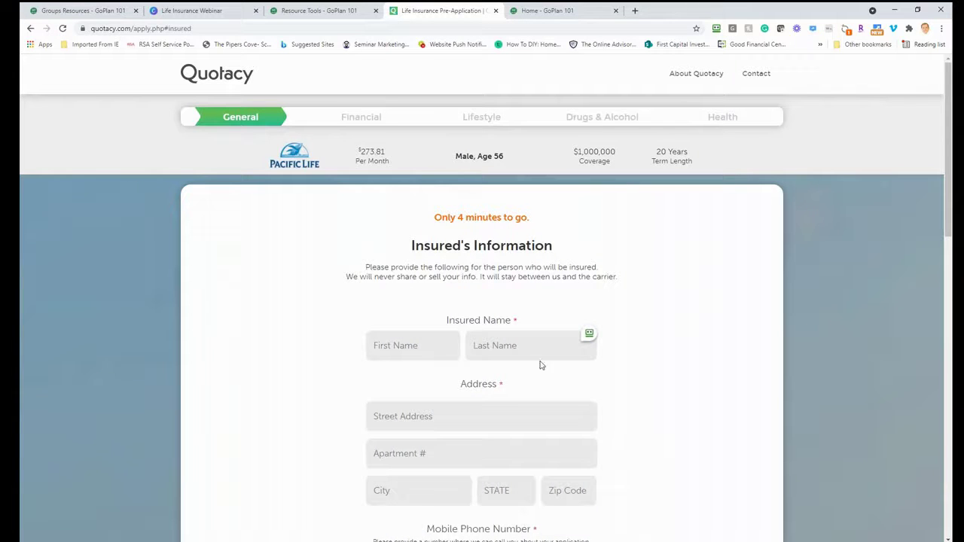
Submit the blank Insured's Information form so the required fields are flagged in red.
scroll(519, 322, down, 6)
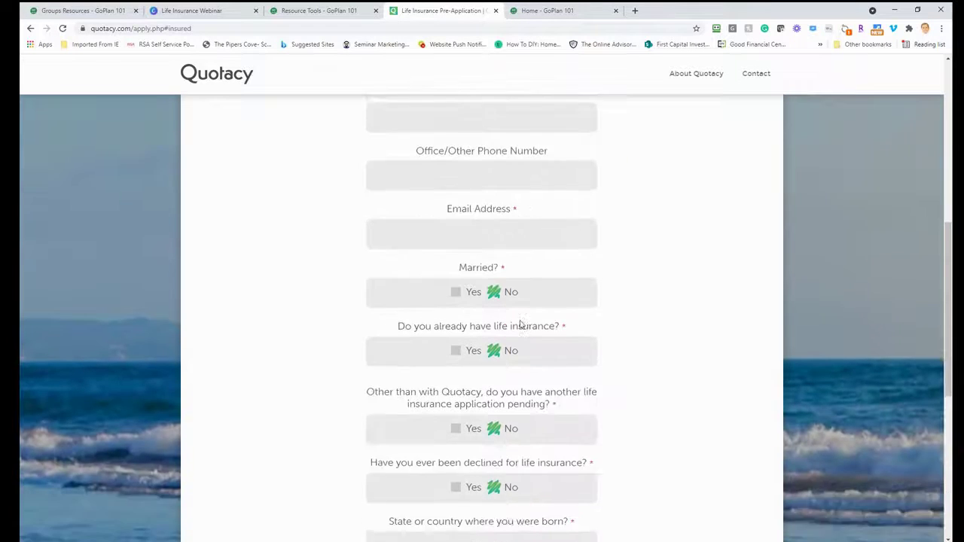
scroll(519, 322, down, 3)
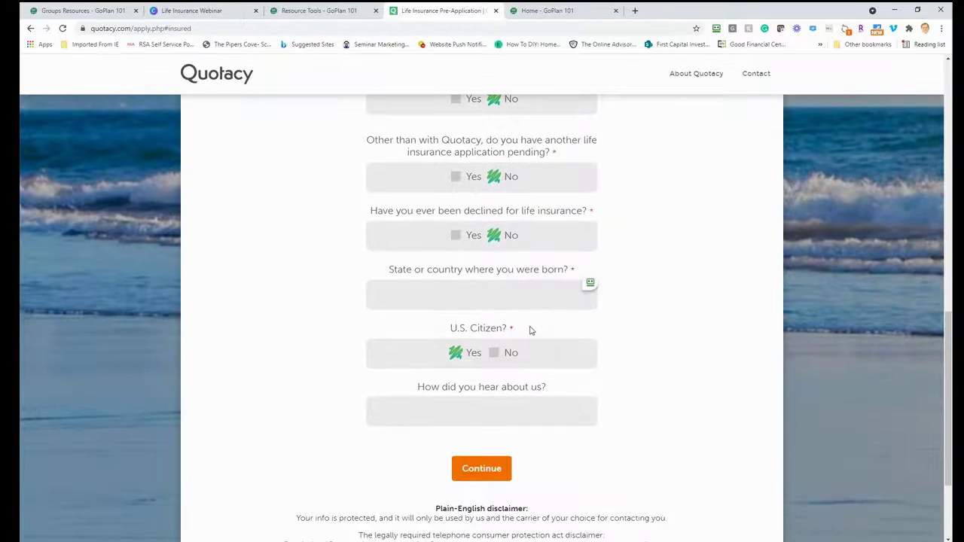
scroll(529, 330, down, 2)
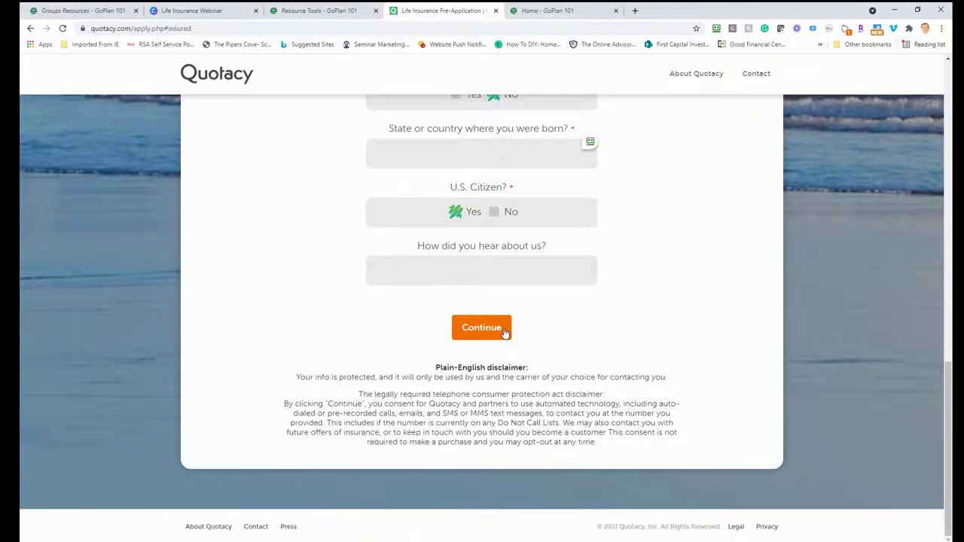
click(506, 333)
scroll(601, 342, down, 1)
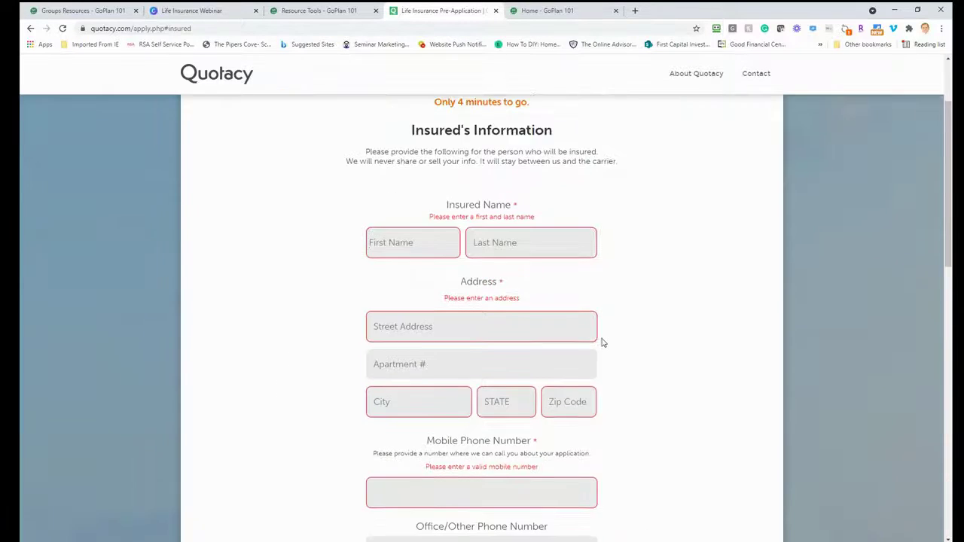
scroll(602, 343, up, 2)
drag(433, 221, 567, 233)
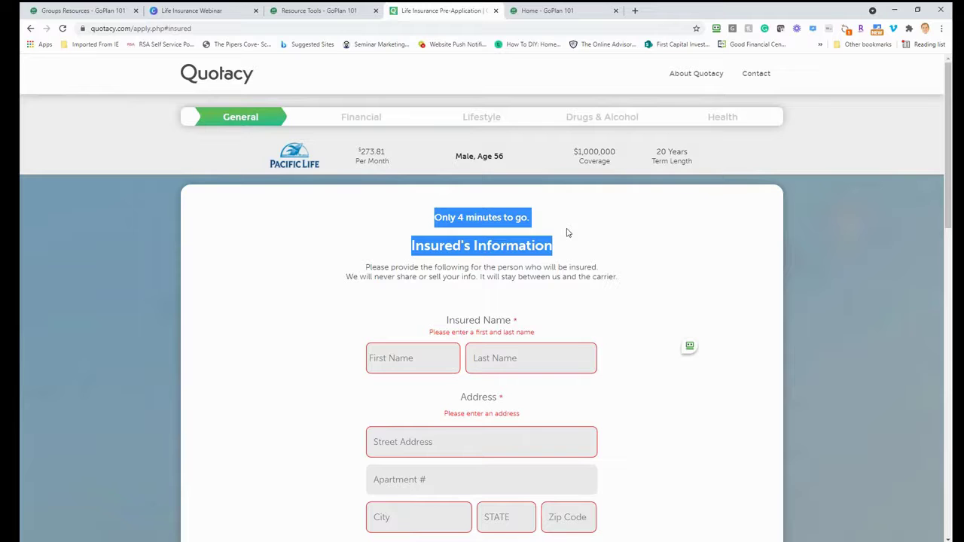
Enter the insured's first and last name and resubmit the Insured's Information form.
click(435, 357)
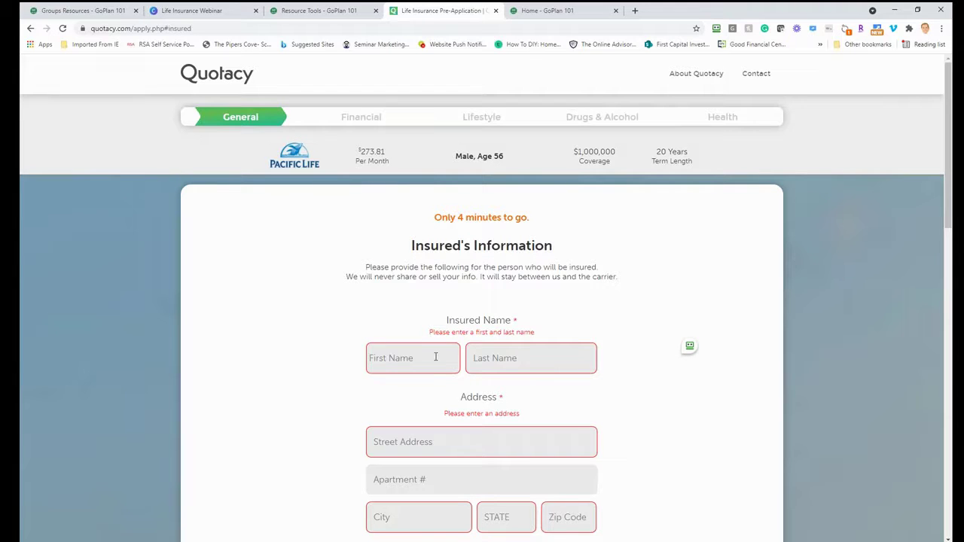
key(Tab)
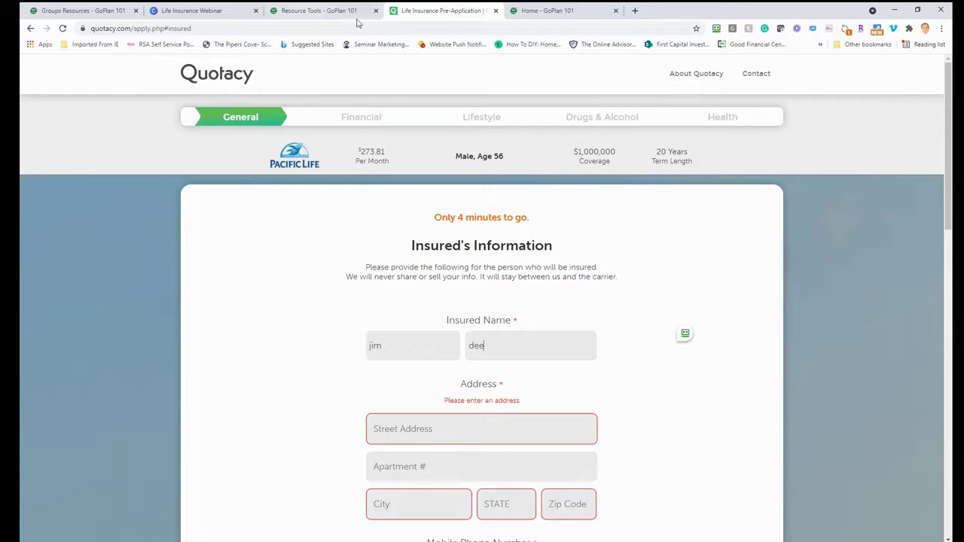
scroll(670, 331, down, 5)
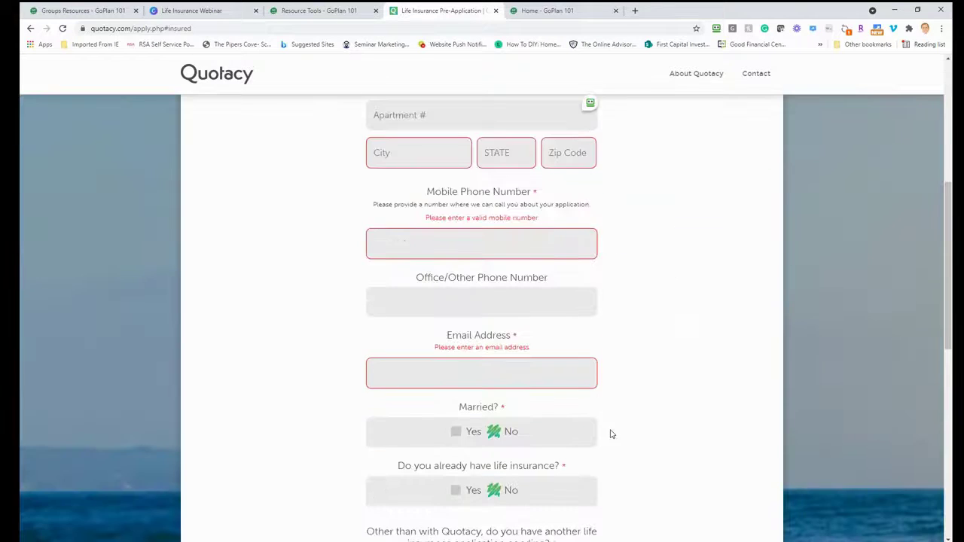
scroll(611, 432, down, 5)
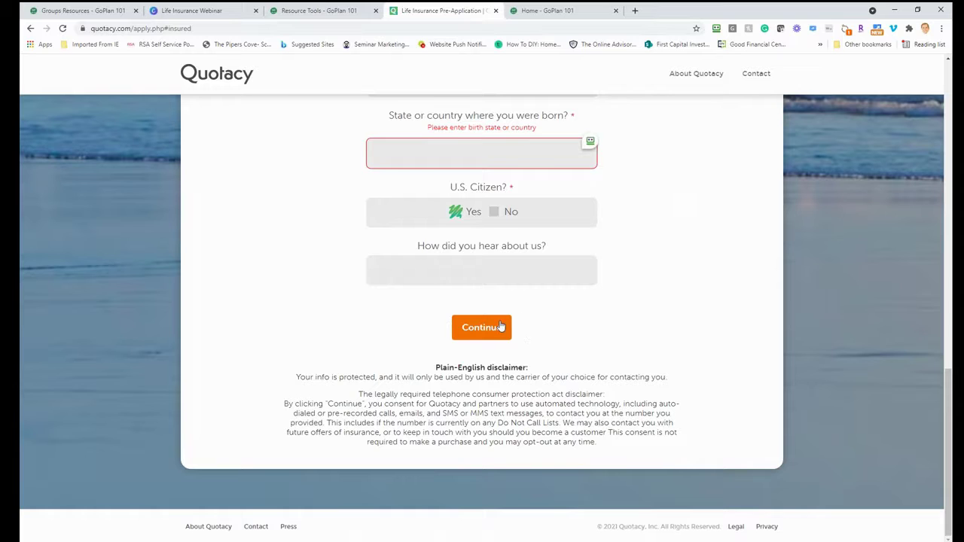
click(501, 326)
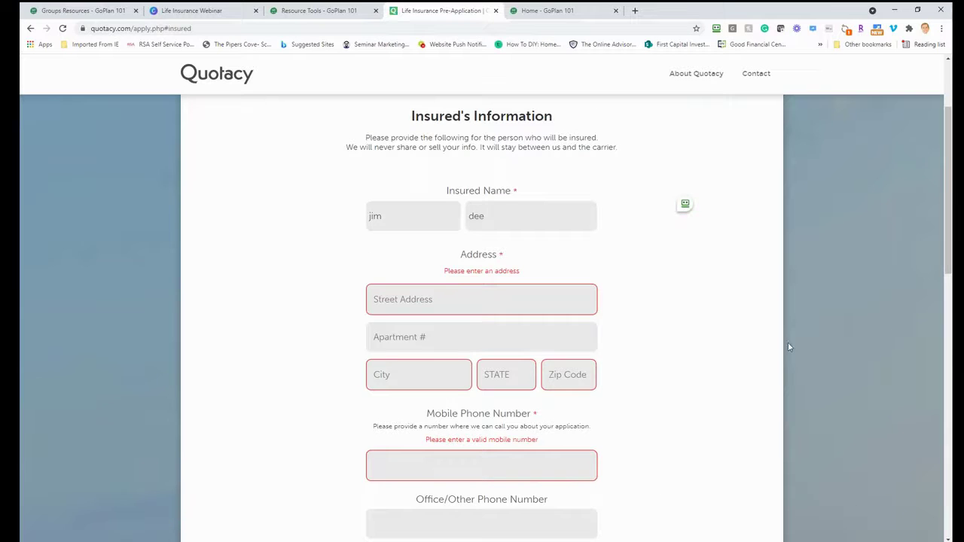
scroll(753, 353, up, 2)
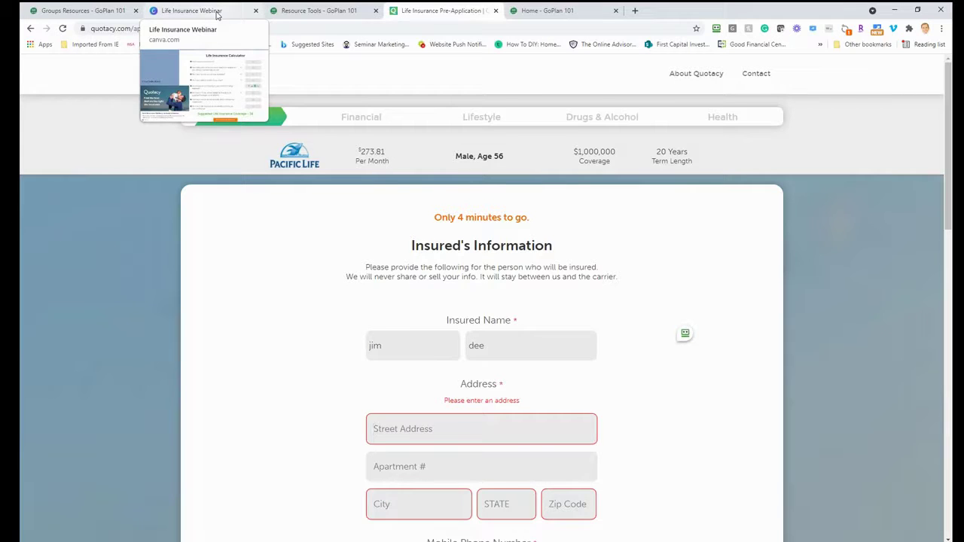
Return to the Life Insurance Webinar slides and advance to the How To Access Incentive slide.
click(217, 14)
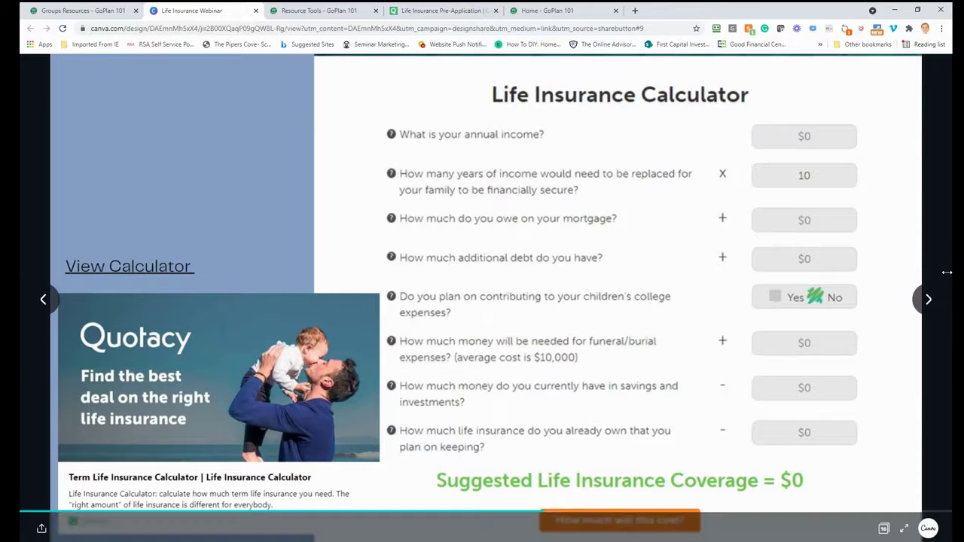
click(929, 299)
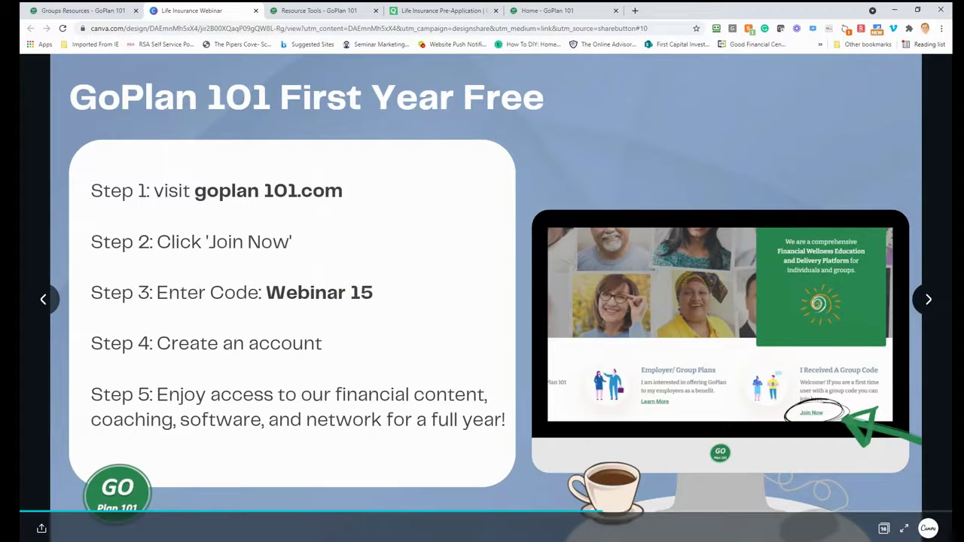
key(Right)
key(Right)
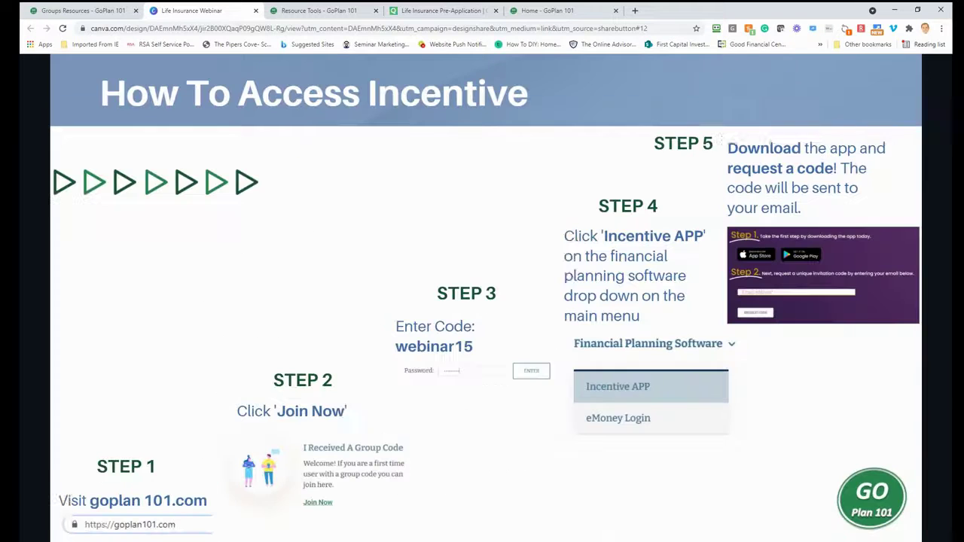
key(Right)
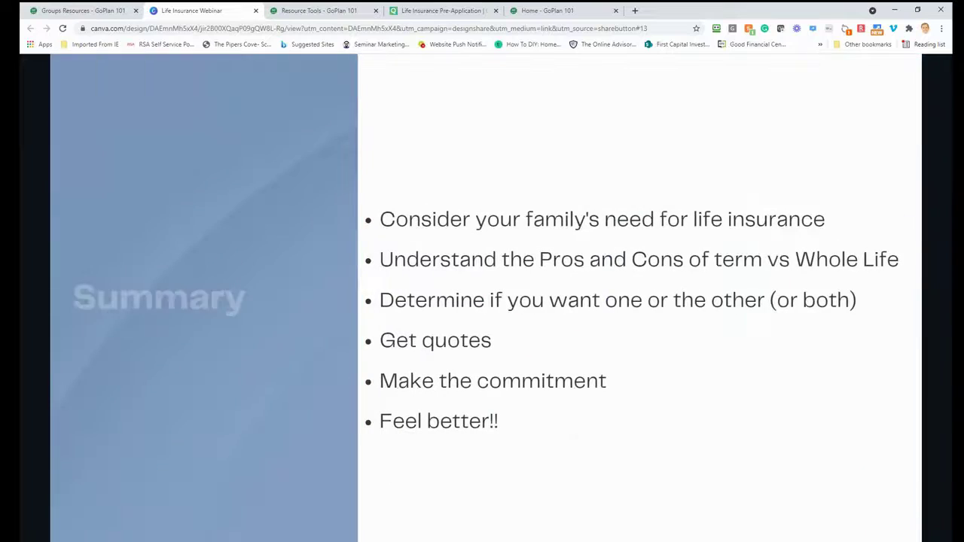